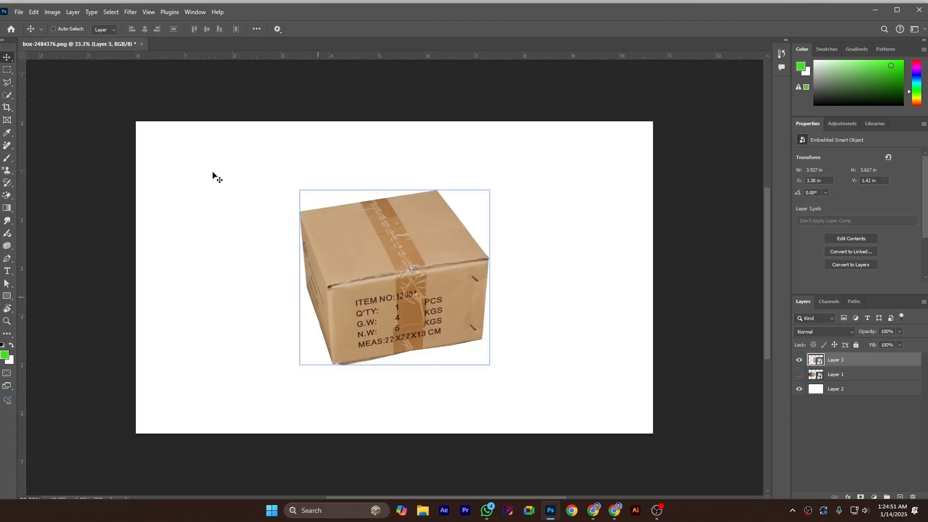
- Start Perspective Warp on the box layer and fit a quad to the four corners of the box's front face
{"action": "left_click", "coordinate": [34, 13]}
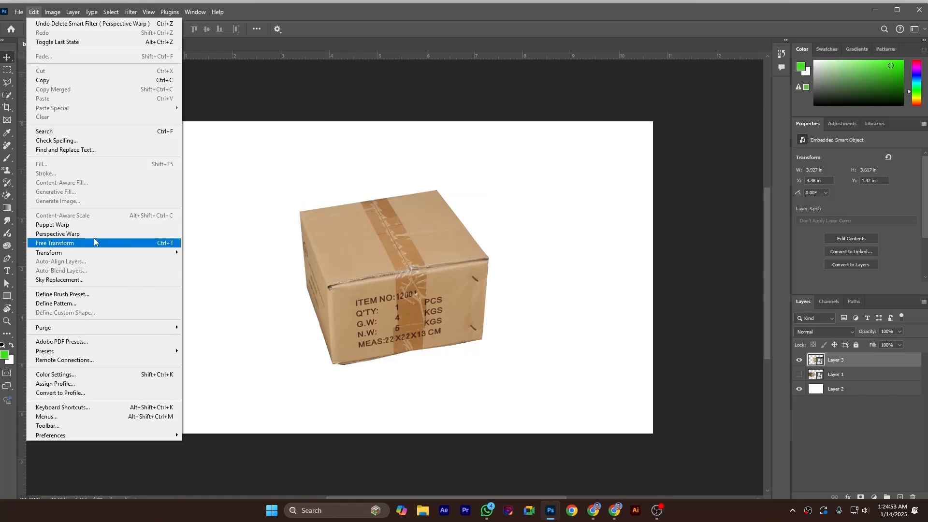
{"action": "left_click", "coordinate": [82, 234]}
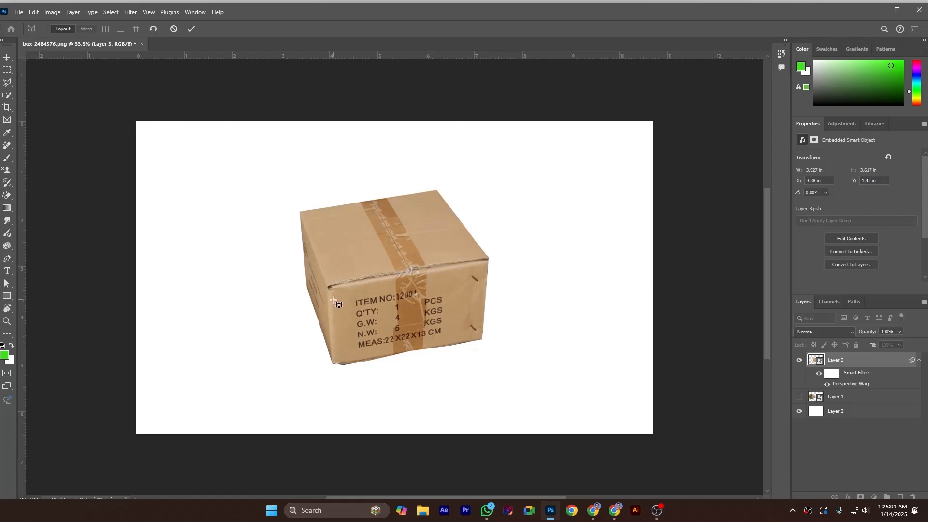
{"action": "left_click_drag", "start_coordinate": [329, 288], "coordinate": [468, 272]}
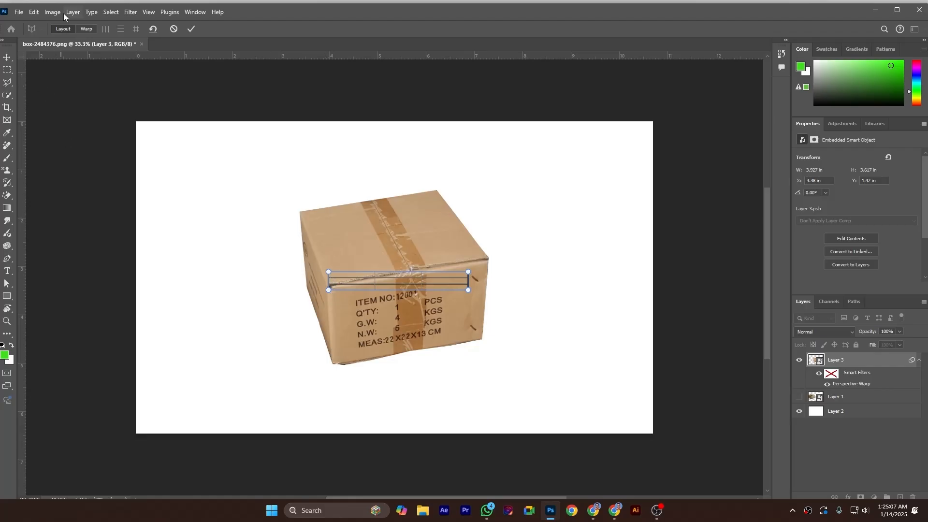
{"action": "left_click_drag", "start_coordinate": [327, 271], "coordinate": [329, 279]}
{"action": "left_click_drag", "start_coordinate": [468, 272], "coordinate": [488, 261]}
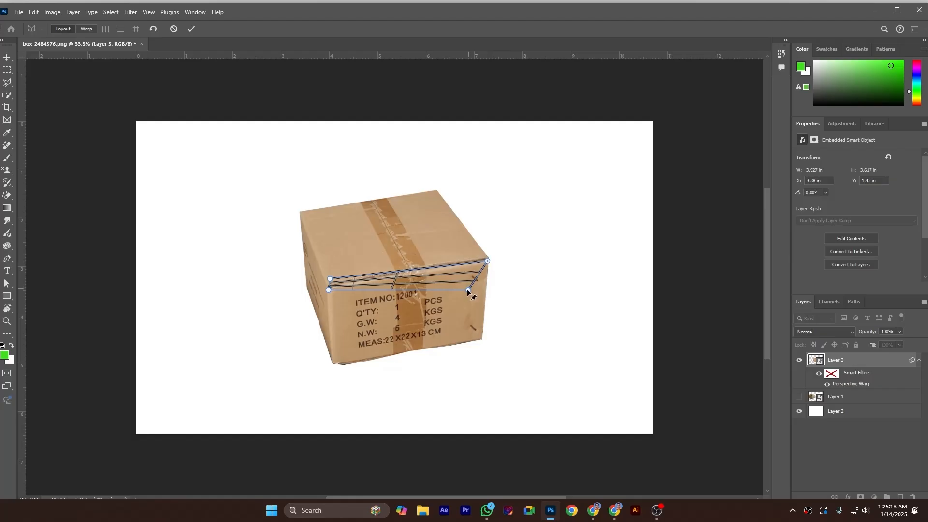
{"action": "left_click_drag", "start_coordinate": [468, 290], "coordinate": [482, 340]}
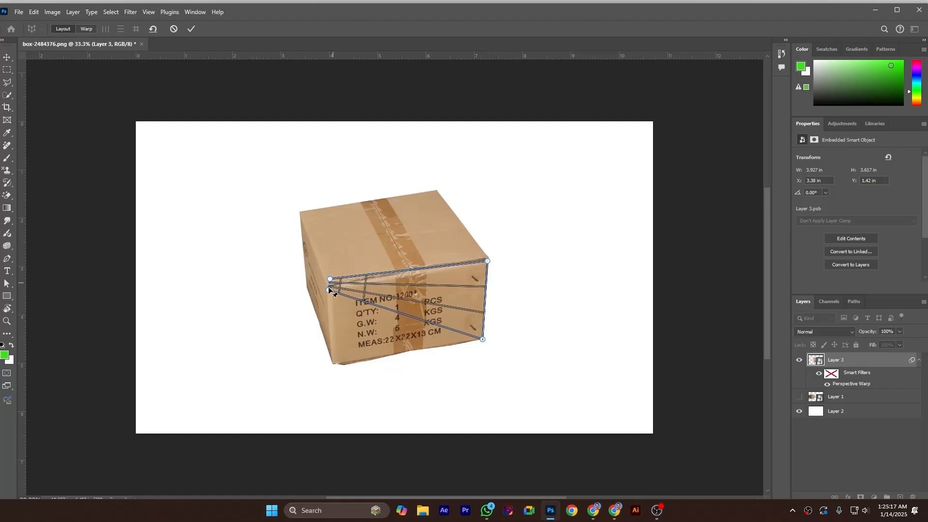
{"action": "left_click_drag", "start_coordinate": [329, 289], "coordinate": [333, 364]}
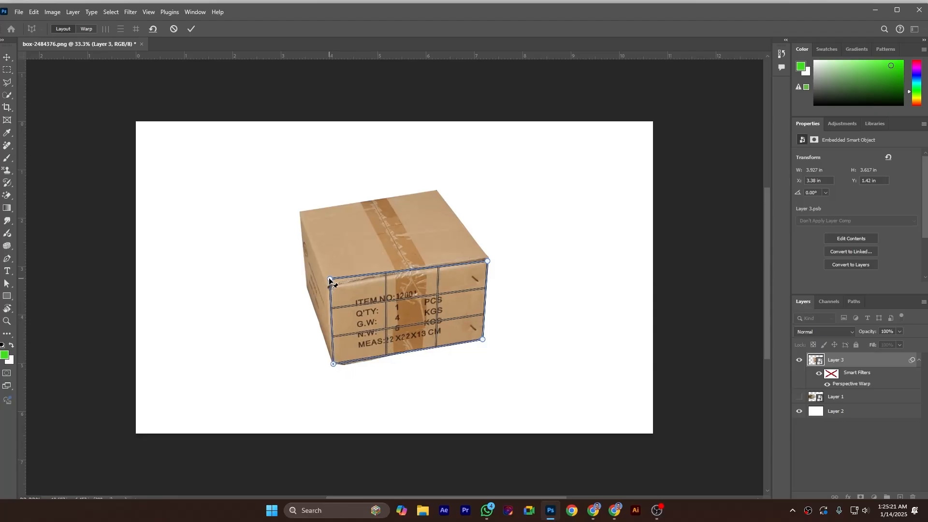
{"action": "left_click_drag", "start_coordinate": [329, 280], "coordinate": [328, 287]}
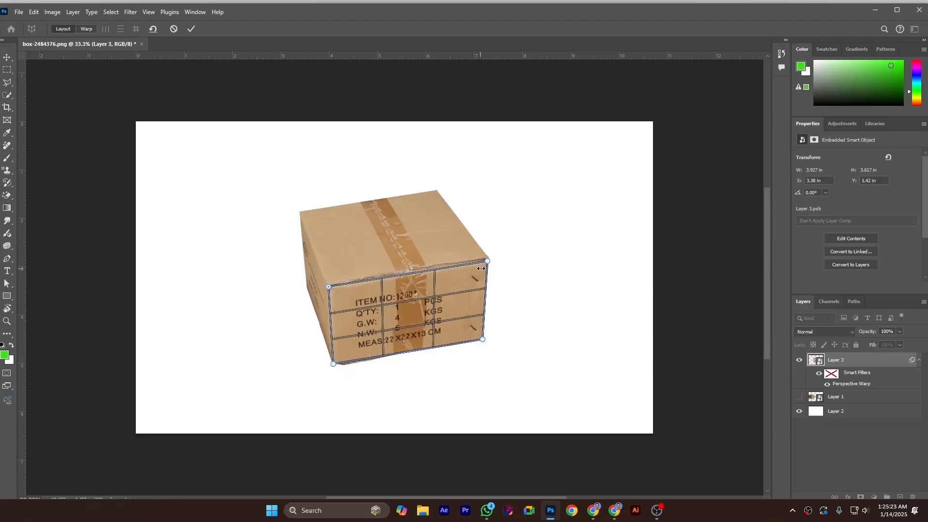
{"action": "left_click_drag", "start_coordinate": [487, 261], "coordinate": [487, 257]}
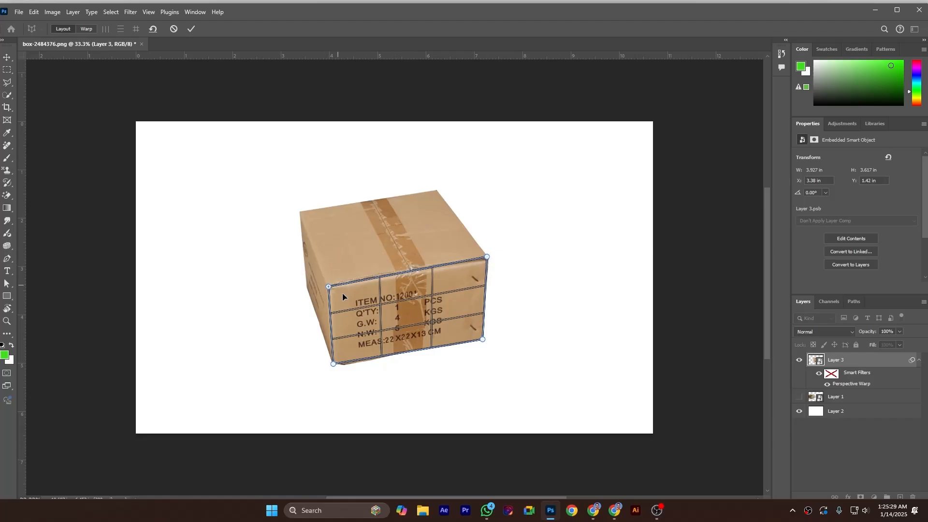
- Add a second quad over the box's narrow left side, joined to the front quad and aligned with the side's corners
{"action": "left_click_drag", "start_coordinate": [313, 257], "coordinate": [304, 287]}
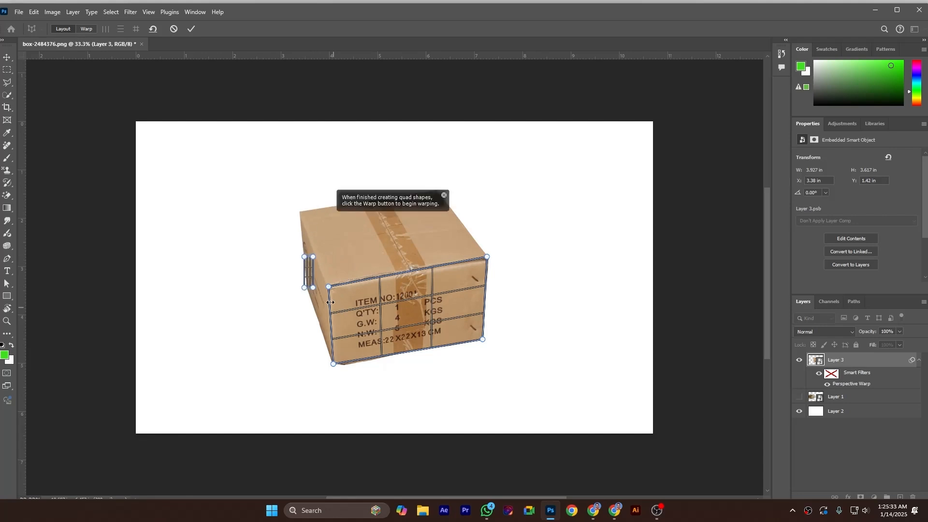
{"action": "left_click_drag", "start_coordinate": [313, 256], "coordinate": [300, 212]}
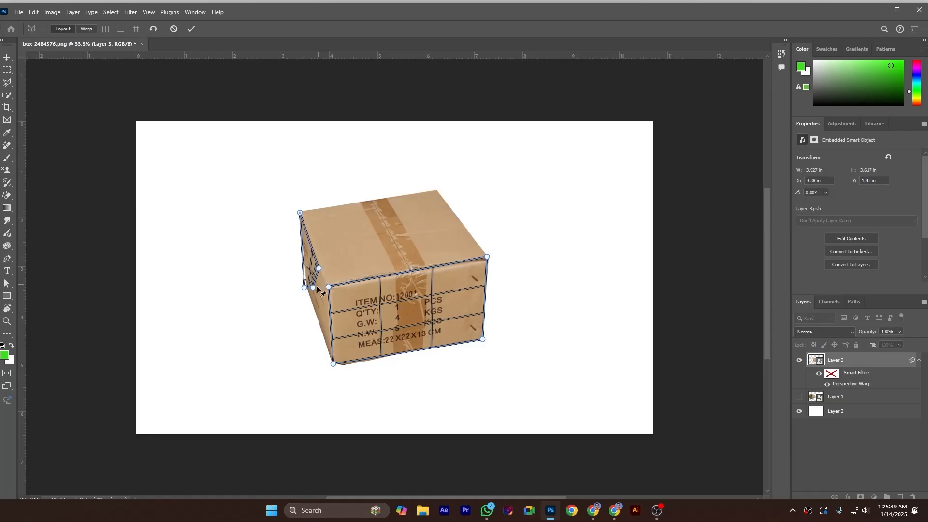
{"action": "left_click_drag", "start_coordinate": [314, 287], "coordinate": [323, 342]}
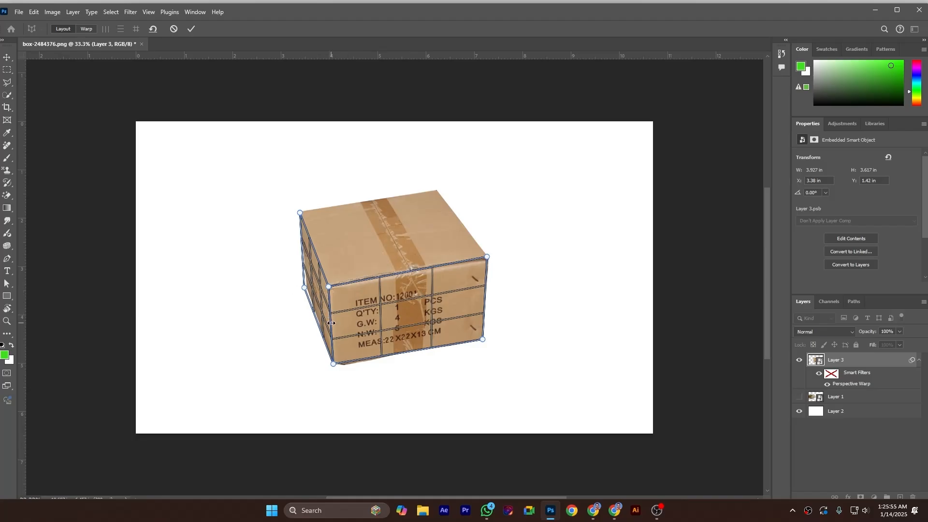
{"action": "left_click_drag", "start_coordinate": [304, 288], "coordinate": [305, 288]}
{"action": "left_click_drag", "start_coordinate": [300, 213], "coordinate": [300, 212]}
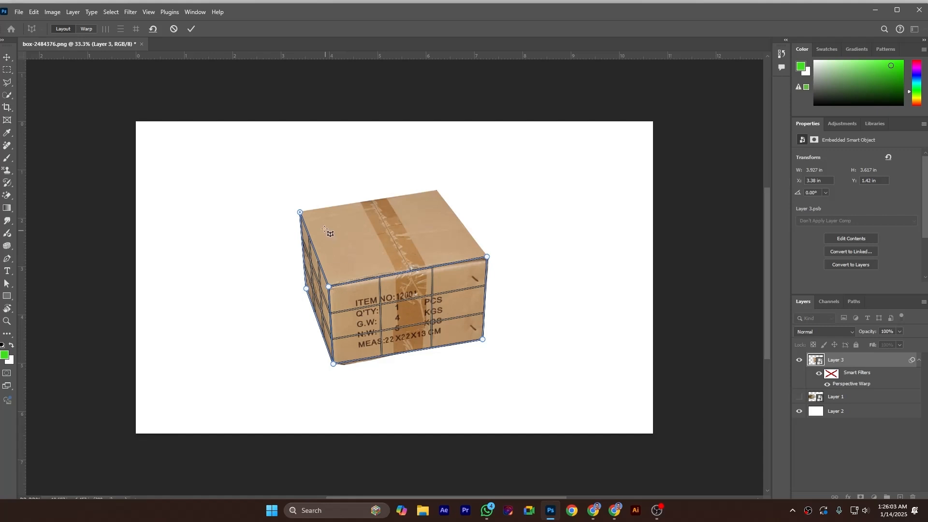
- Add a third quad over the box's top face, joining it to the front and side quads along their shared edges
{"action": "left_click_drag", "start_coordinate": [323, 227], "coordinate": [375, 256]}
{"action": "left_click_drag", "start_coordinate": [323, 255], "coordinate": [340, 275]}
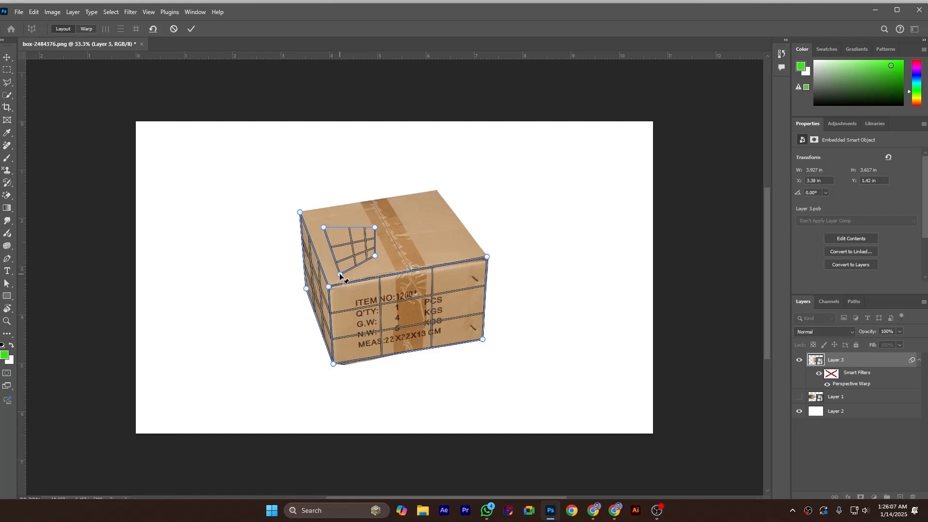
{"action": "left_click_drag", "start_coordinate": [323, 227], "coordinate": [300, 212]}
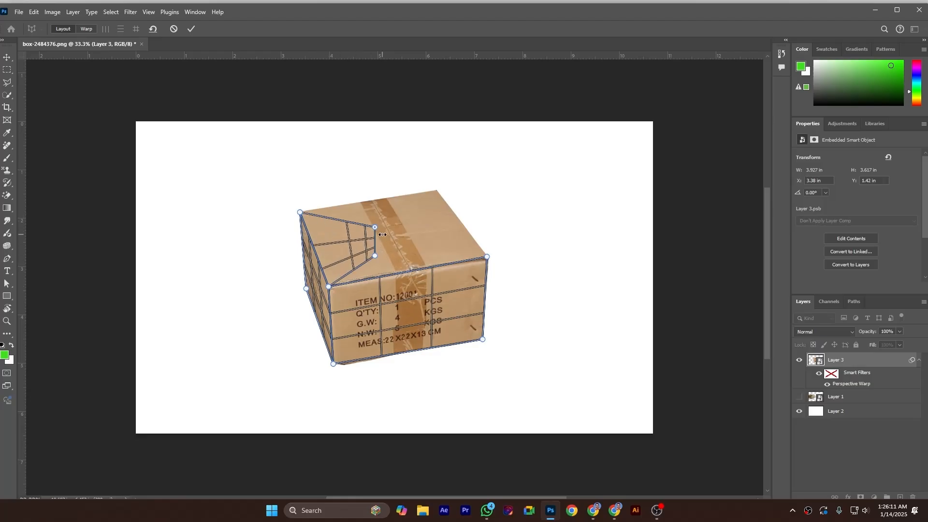
{"action": "left_click_drag", "start_coordinate": [375, 227], "coordinate": [436, 193]}
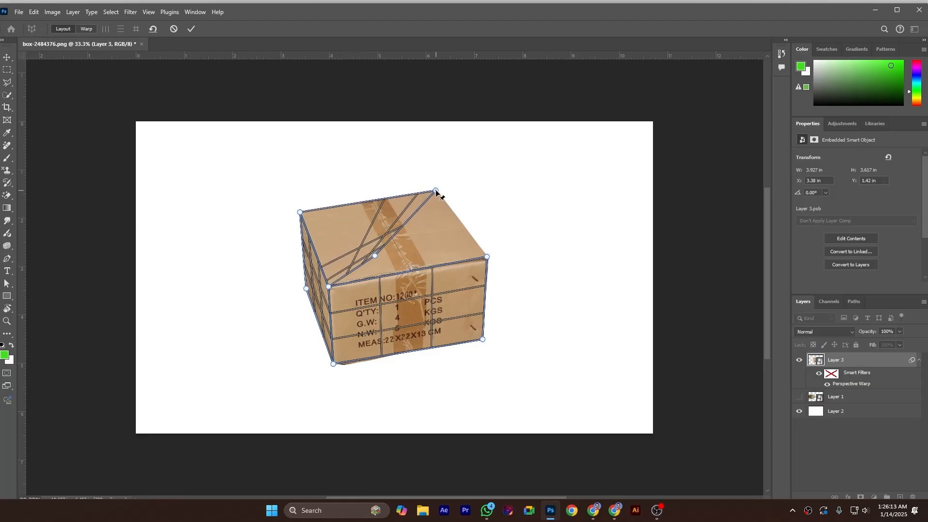
{"action": "left_click_drag", "start_coordinate": [375, 256], "coordinate": [486, 256]}
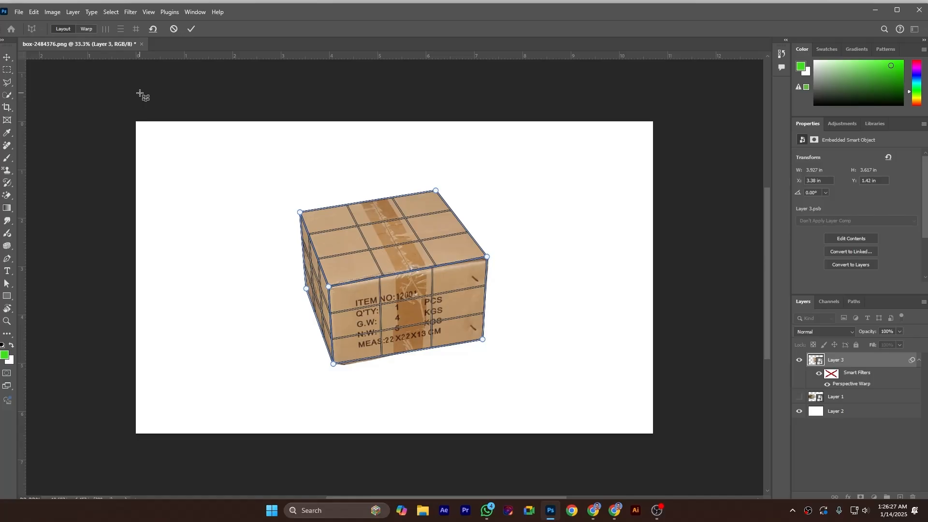
- Refine the quads' shared upper-right front corner in Layout mode, and switch Perspective Warp to Warp mode
{"action": "key", "text": "w"}
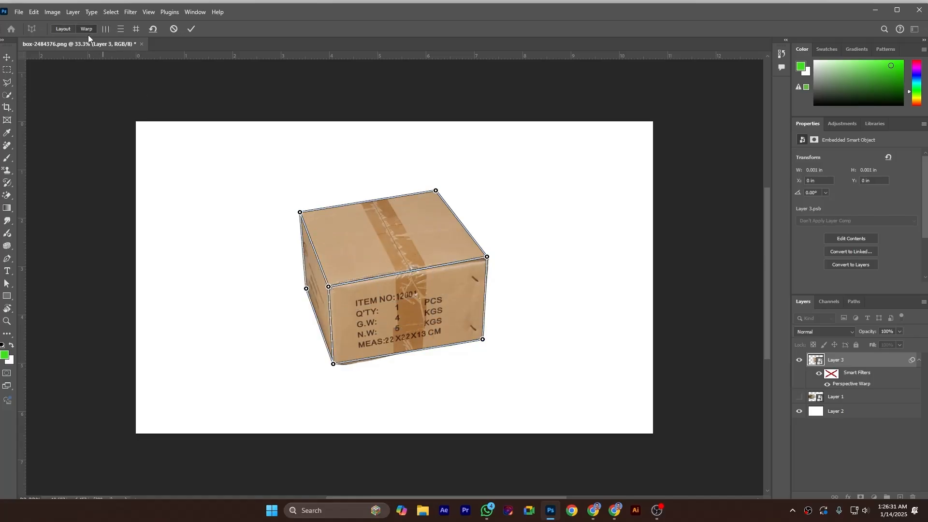
{"action": "key", "text": "l"}
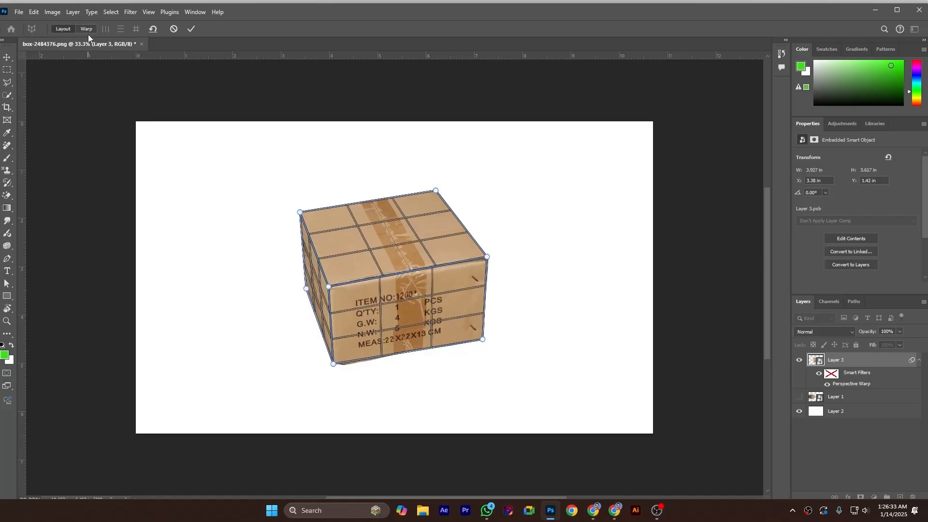
{"action": "left_click", "coordinate": [88, 34]}
{"action": "key", "text": "l"}
{"action": "left_click_drag", "start_coordinate": [487, 258], "coordinate": [488, 260]}
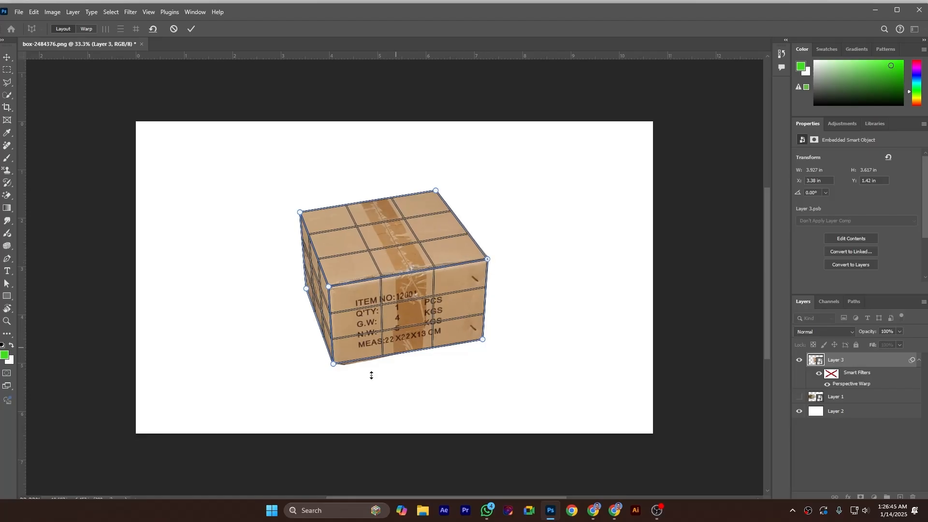
{"action": "left_click", "coordinate": [83, 28]}
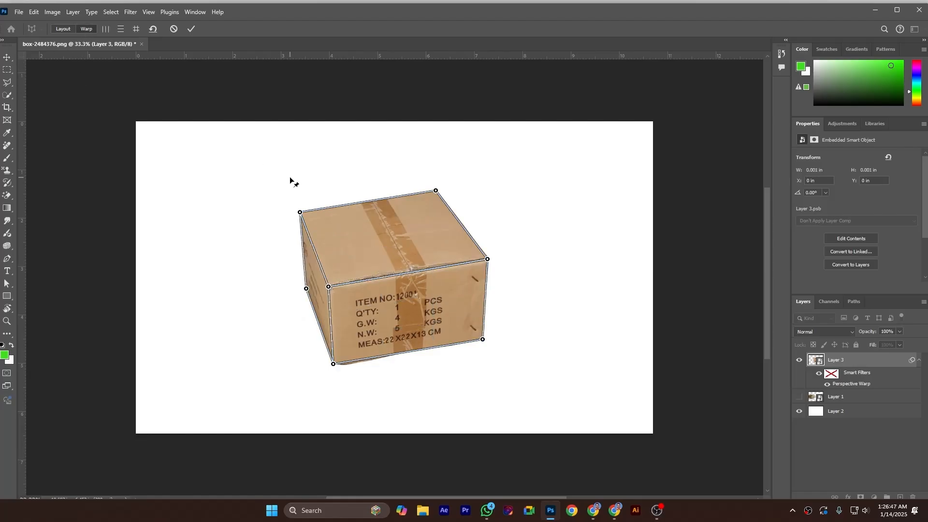
- Try straightening the front face's right edge and auto-straightening the vertical and horizontal lines, and reset the warp
{"action": "left_click", "coordinate": [486, 290], "text": "shift"}
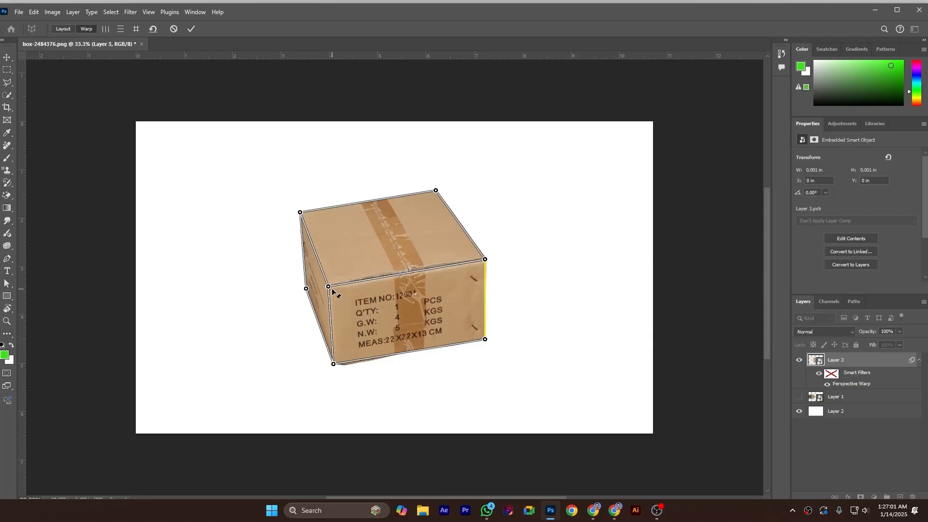
{"action": "left_click", "coordinate": [105, 29]}
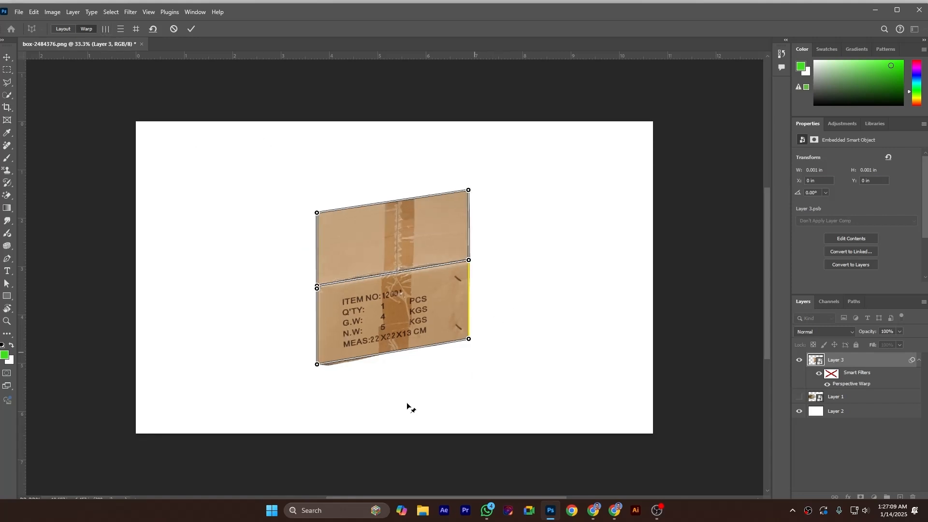
{"action": "left_click", "coordinate": [122, 28]}
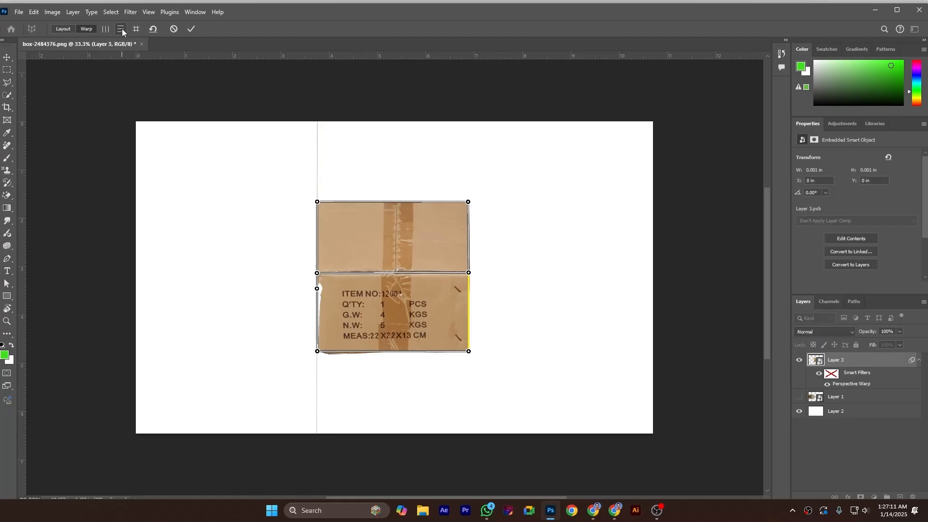
{"action": "left_click", "coordinate": [137, 30]}
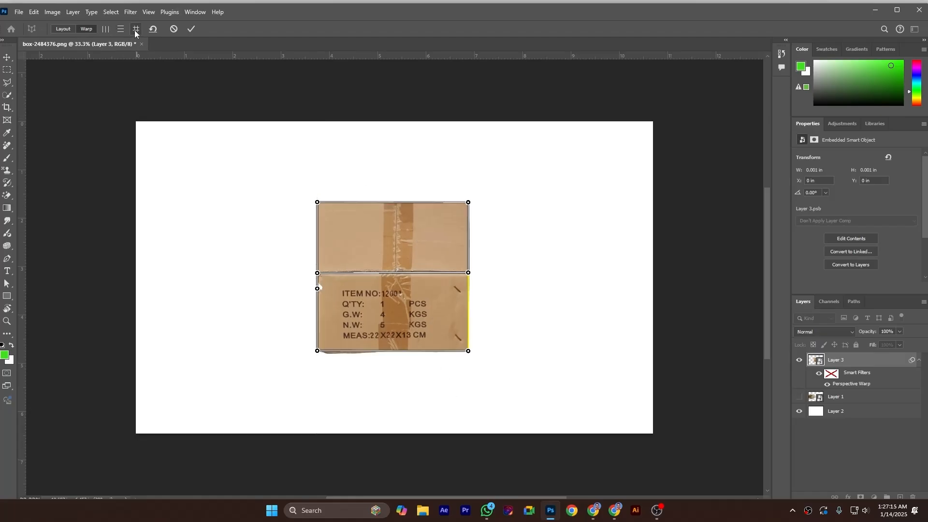
{"action": "left_click", "coordinate": [123, 30]}
{"action": "left_click", "coordinate": [108, 30]}
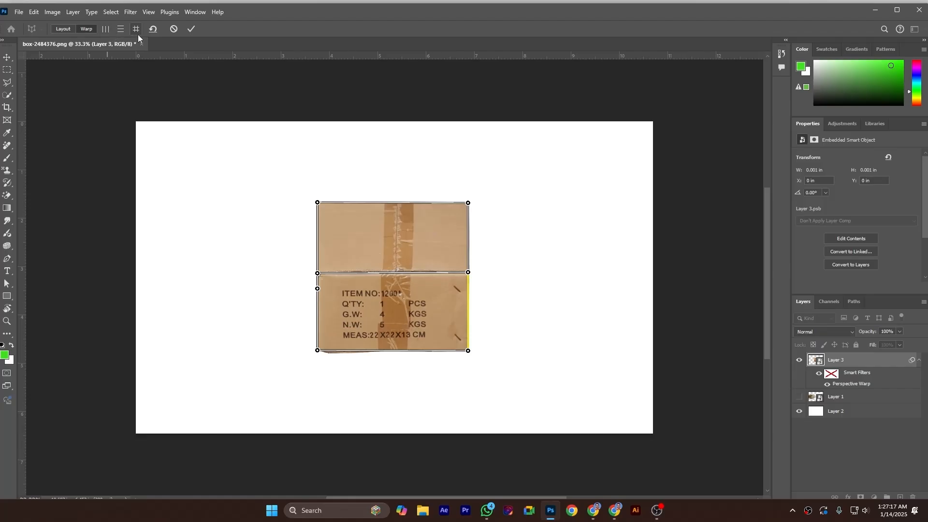
{"action": "left_click", "coordinate": [152, 30]}
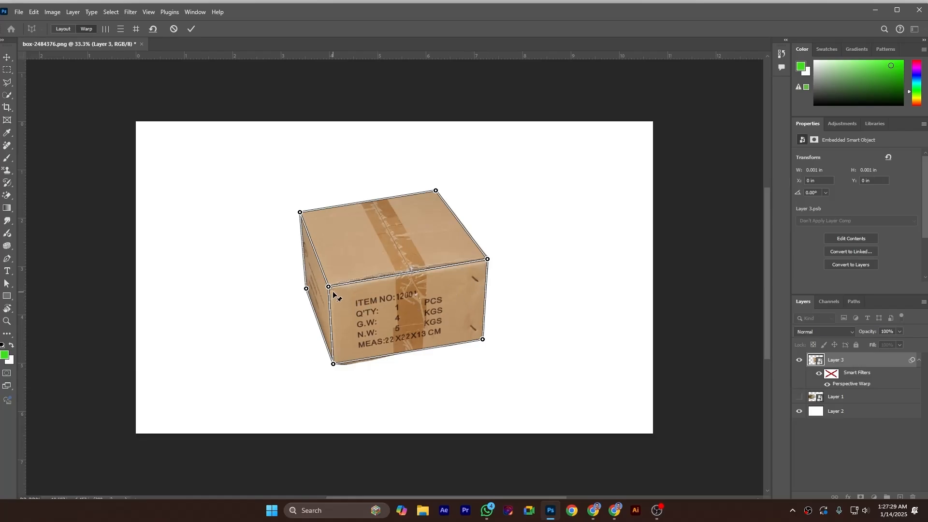
- Warp the box to reveal more of its left side, straightening the near vertical edge and shifting it right, and commit the warp
{"action": "left_click_drag", "start_coordinate": [329, 286], "coordinate": [352, 316]}
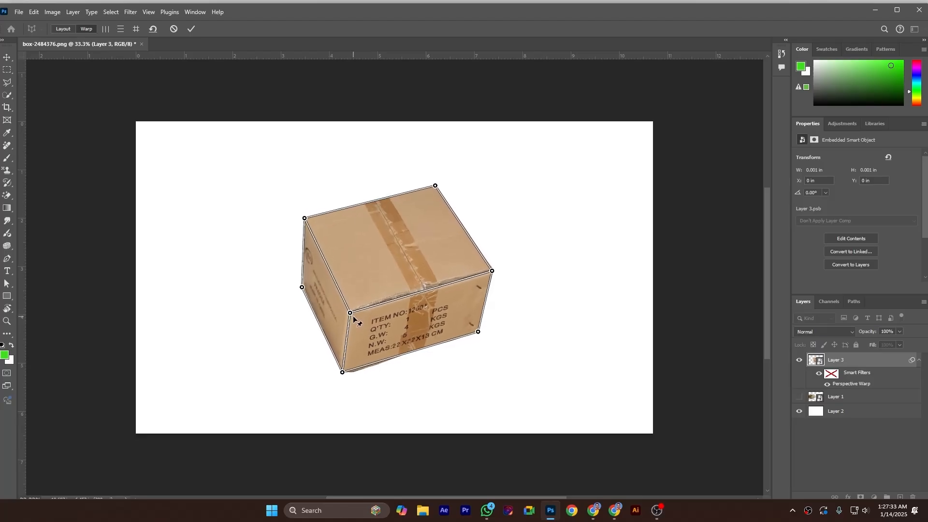
{"action": "left_click_drag", "start_coordinate": [305, 221], "coordinate": [303, 218]}
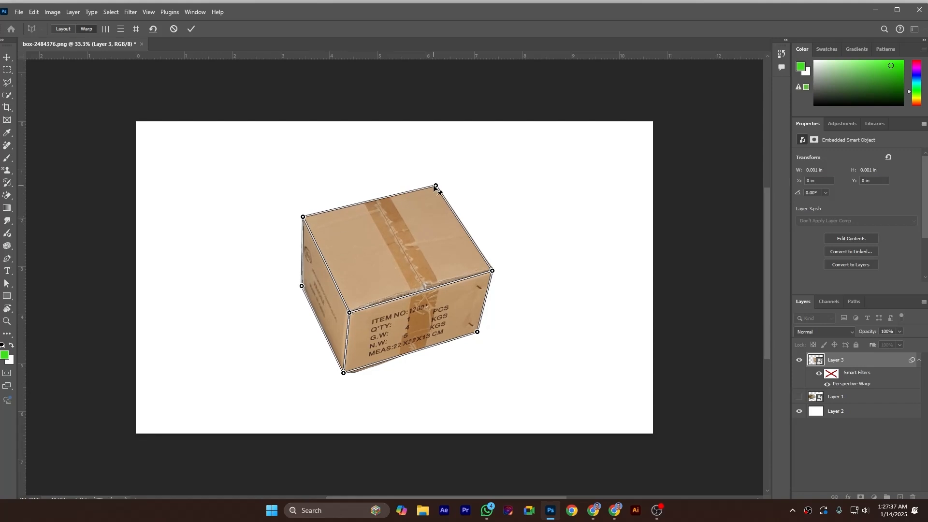
{"action": "left_click_drag", "start_coordinate": [436, 186], "coordinate": [432, 188]}
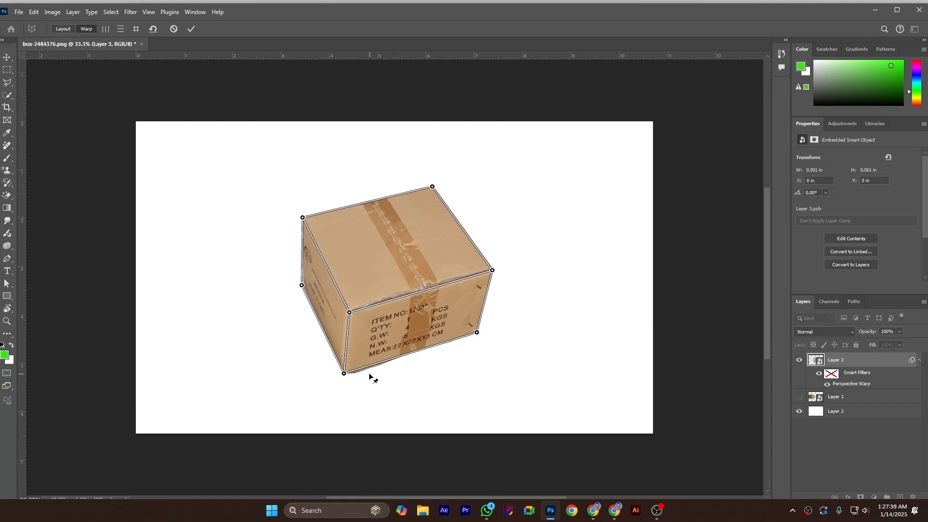
{"action": "left_click", "coordinate": [348, 338], "text": "shift"}
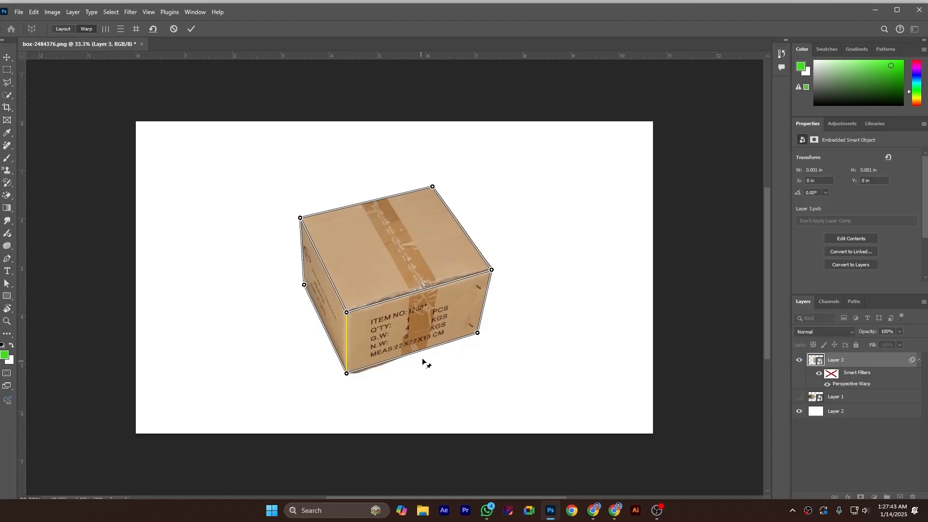
{"action": "left_click_drag", "start_coordinate": [347, 313], "coordinate": [373, 289]}
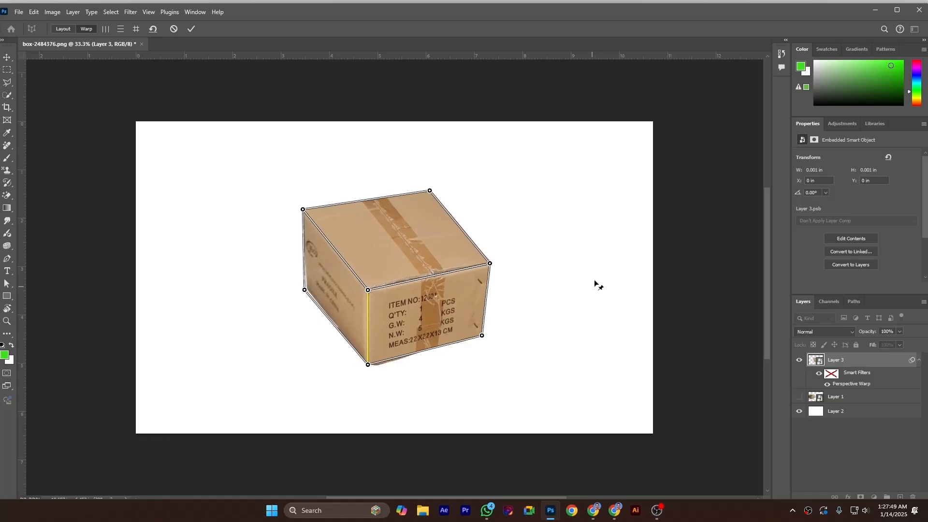
{"action": "left_click", "coordinate": [192, 29]}
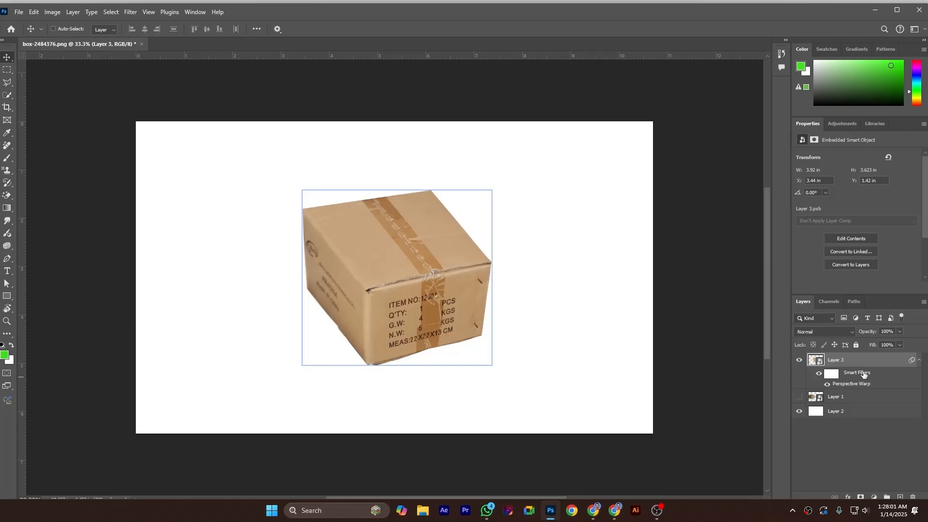
- Compare the box before and after by toggling the Perspective Warp smart filter's visibility, leaving it enabled
{"action": "left_click", "coordinate": [827, 384]}
{"action": "left_click", "coordinate": [828, 385]}
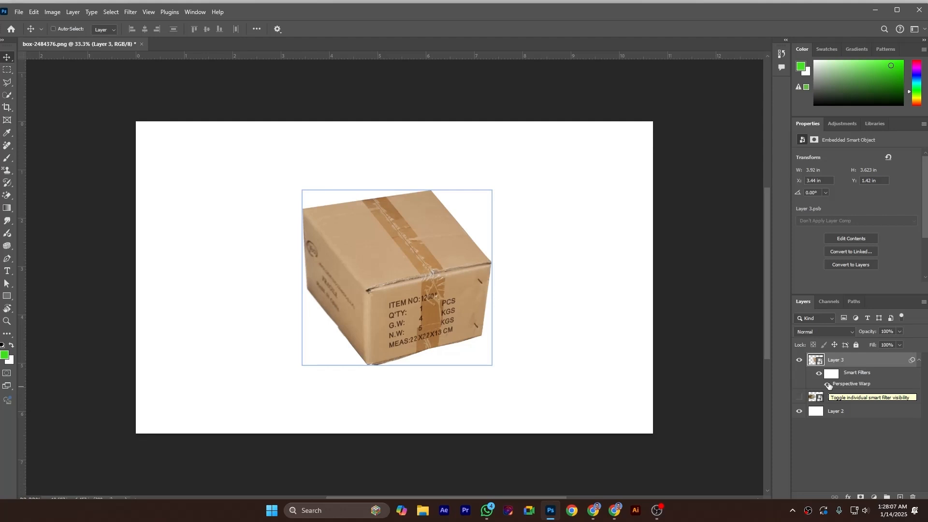
{"action": "left_click", "coordinate": [827, 385]}
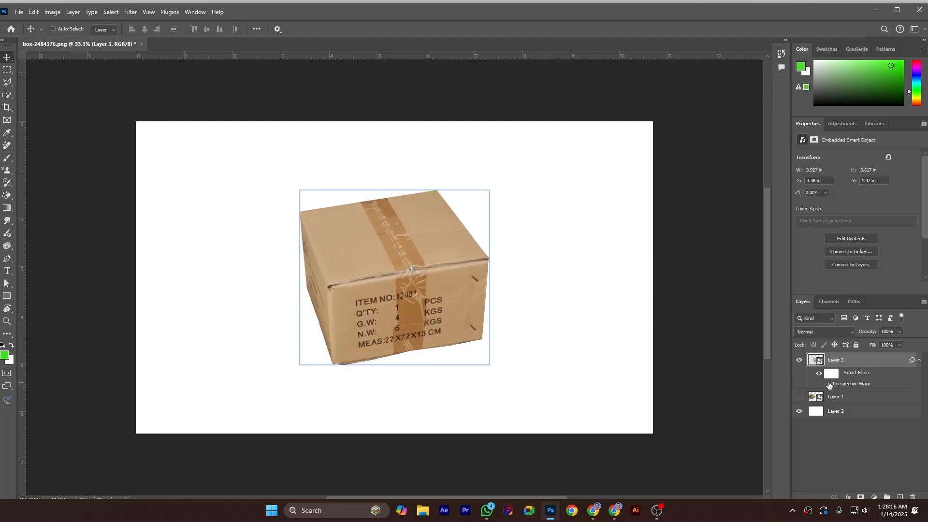
{"action": "left_click", "coordinate": [828, 385]}
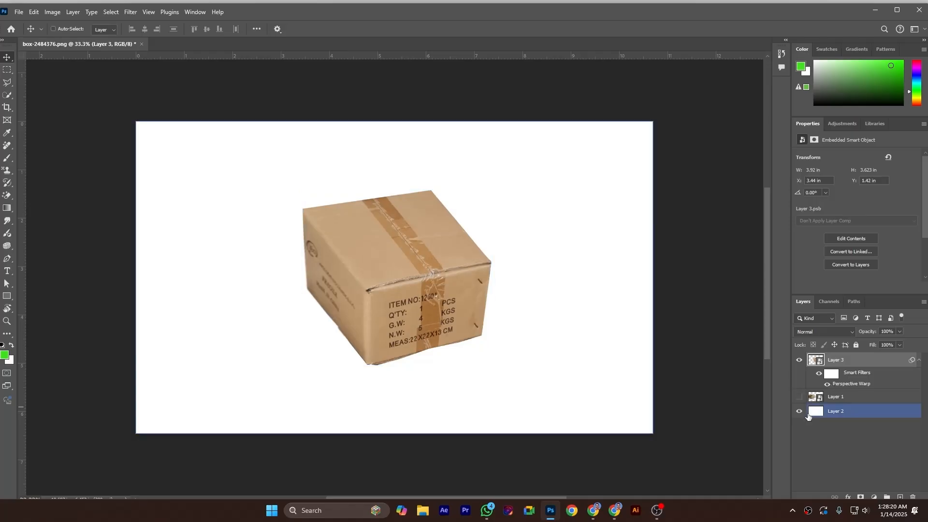
{"action": "left_click", "coordinate": [650, 313], "text": "ctrl"}
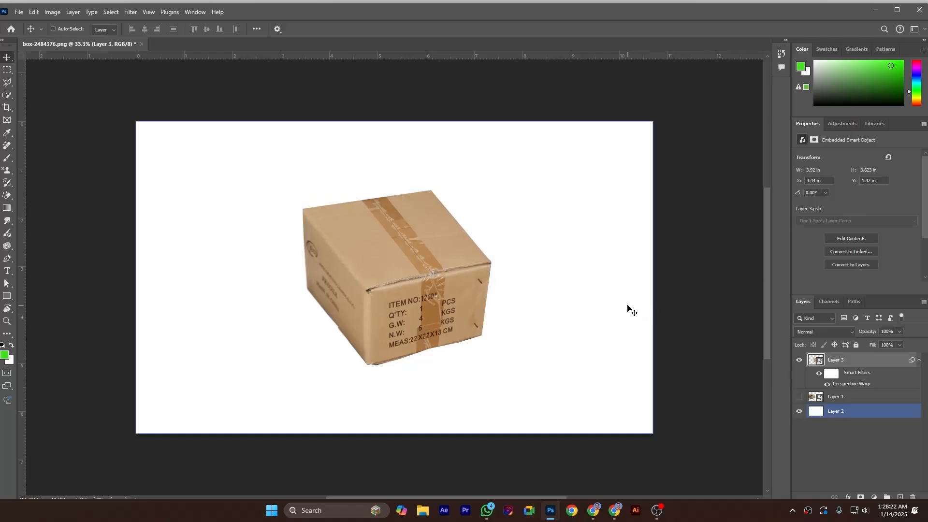